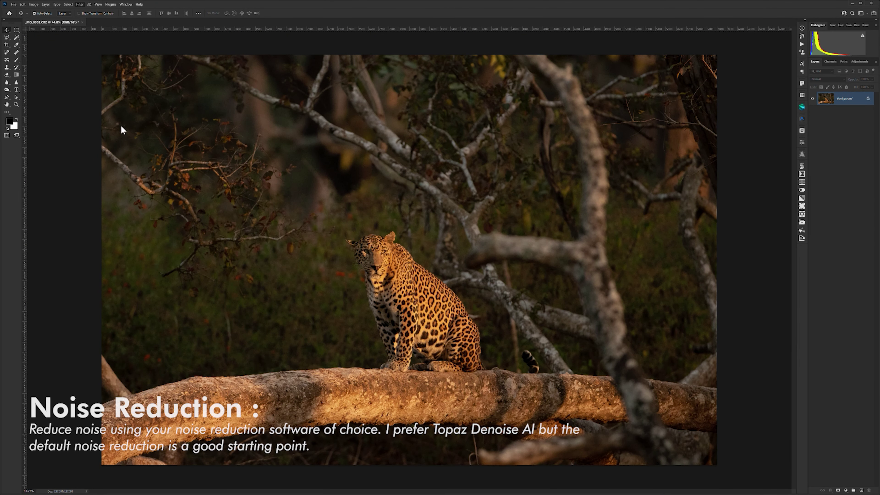
# Apply Reduce Noise to the leopard photo and zoom in to check the result.
pyautogui.hotkey('ctrl', 'shift', 'a')
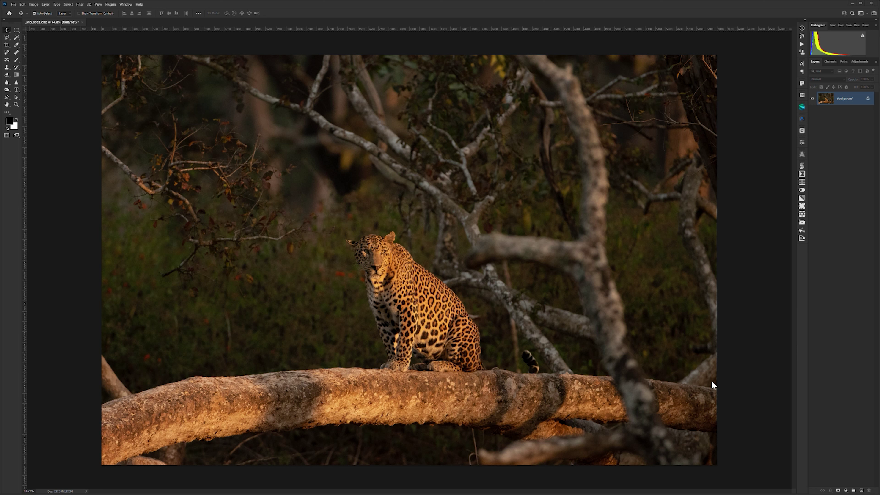
pyautogui.scroll(10, 368, 262)
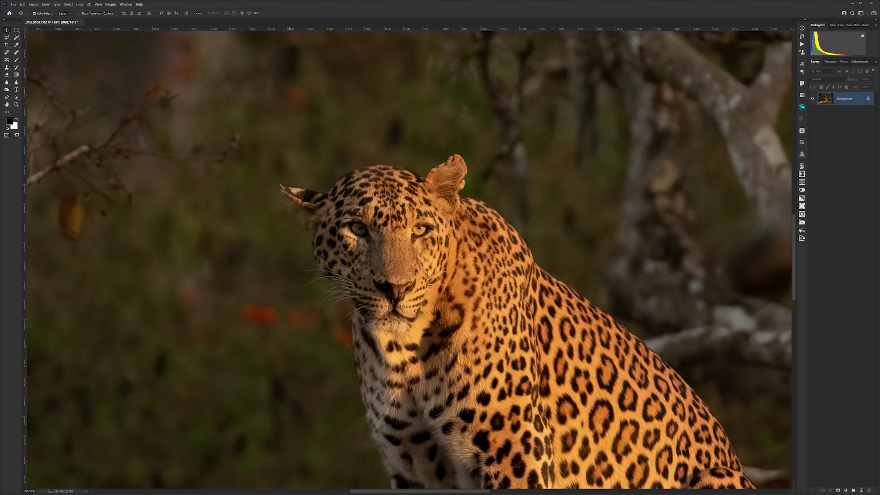
pyautogui.scroll(-10, 281, 190)
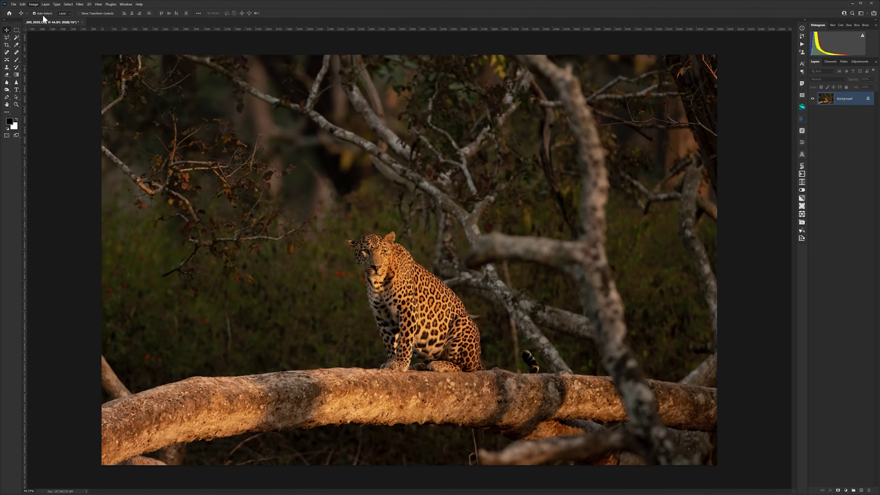
pyautogui.press('i')
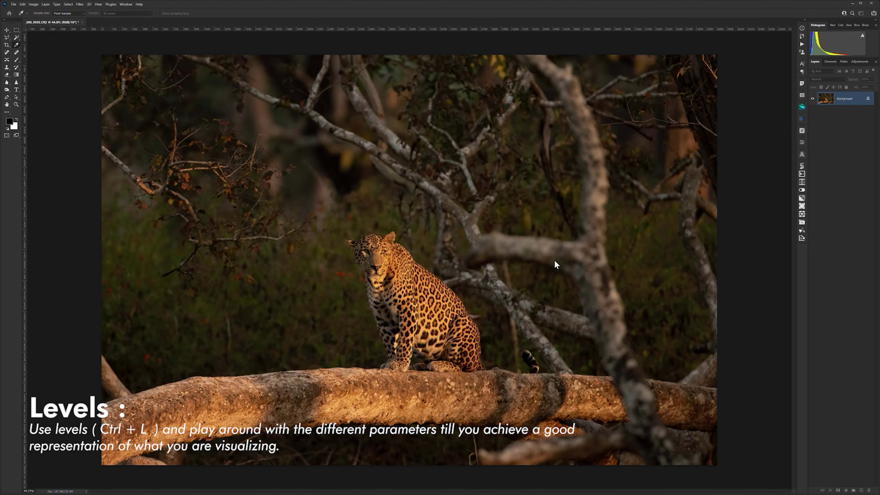
# Darken the photo with Levels, then crop tighter around the leopard on the log.
pyautogui.press('v')
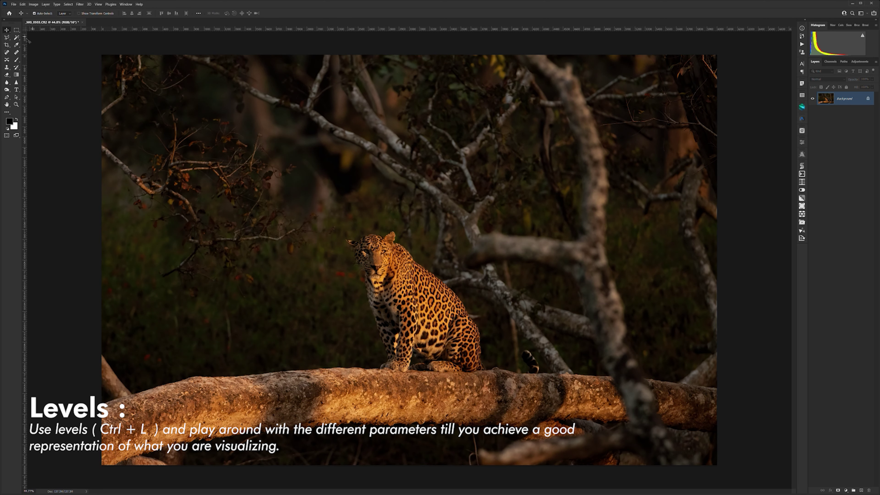
pyautogui.press('c')
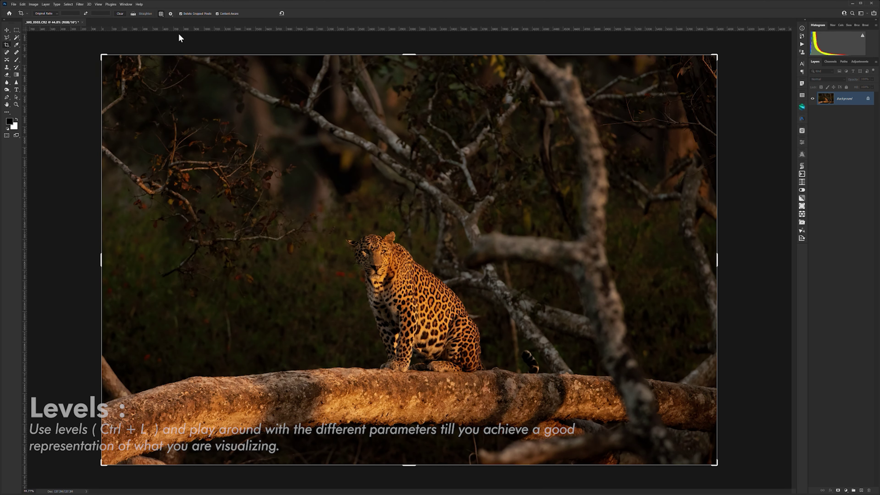
pyautogui.moveTo(692, 84); pyautogui.dragTo(603, 186)
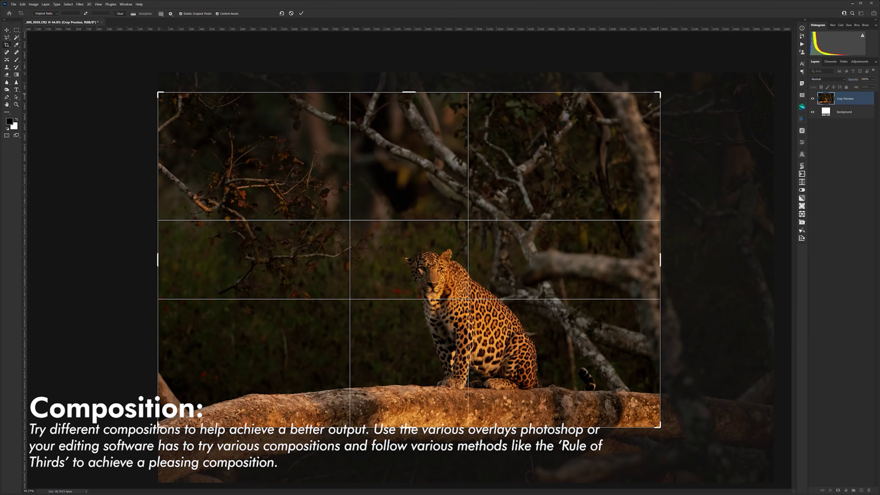
pyautogui.moveTo(649, 105); pyautogui.dragTo(622, 137)
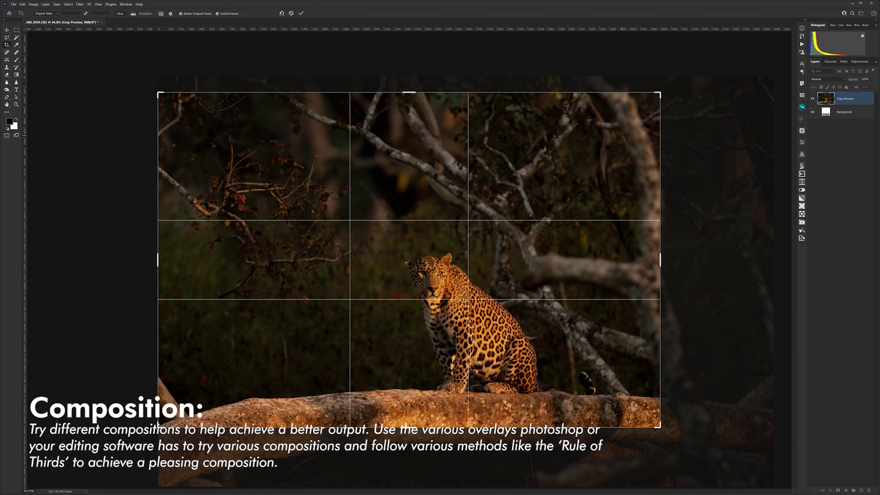
pyautogui.press('Return')
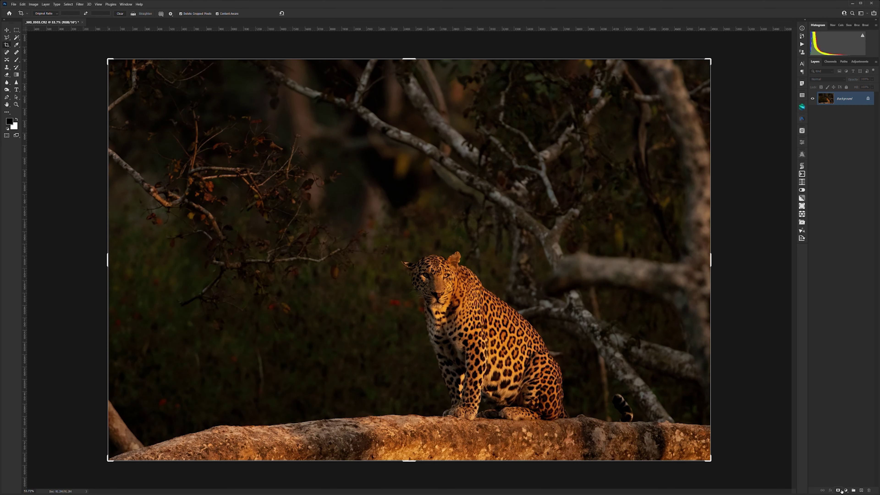
# Duplicate the photo onto a new layer named Saturato.
pyautogui.hotkey('ctrl', 'j')
pyautogui.doubleClick(846, 104)
pyautogui.press('Return')
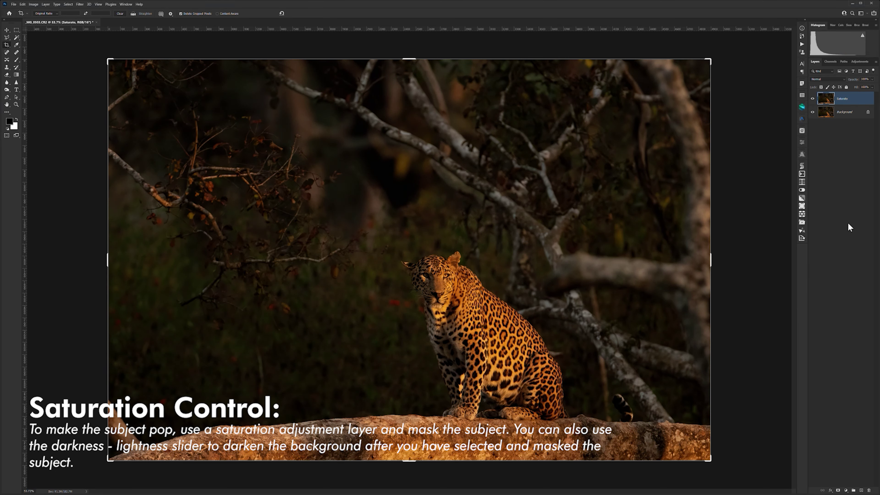
pyautogui.press('v')
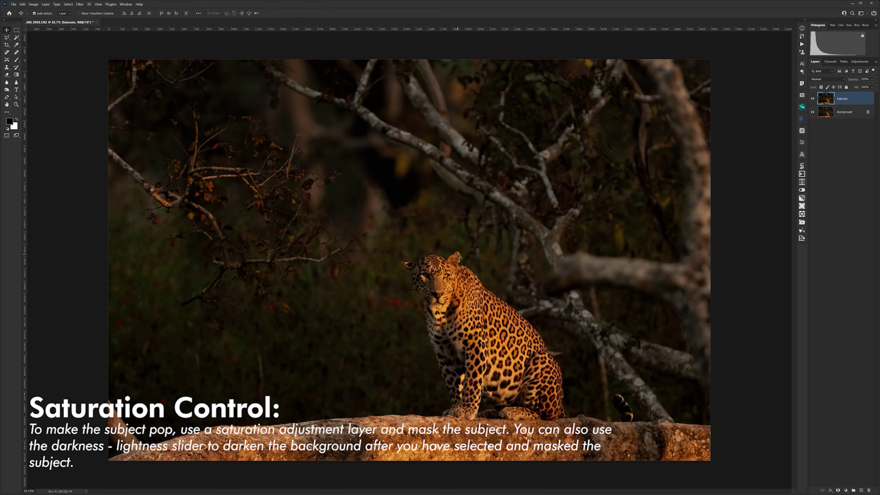
# Clip a Hue/Saturation adjustment to Saturato and target its mask.
pyautogui.scroll(5, 435, 217)
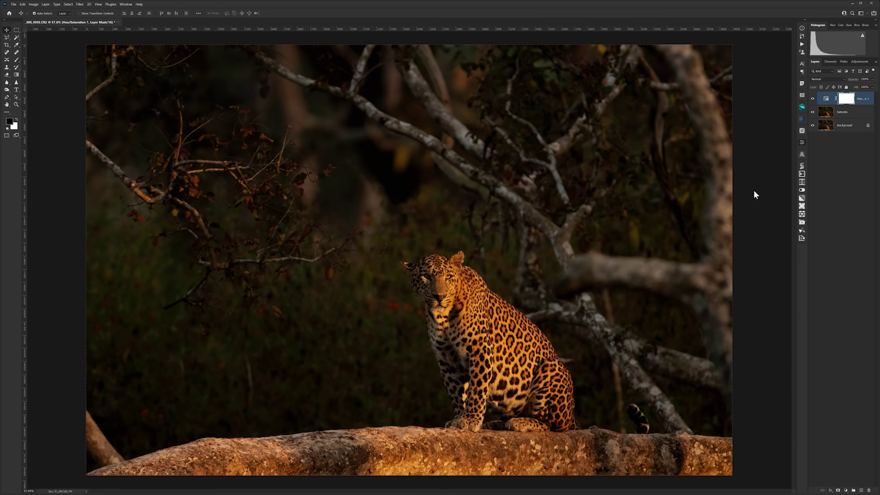
pyautogui.hotkey('ctrl', 'alt', 'g')
pyautogui.click(17, 60)
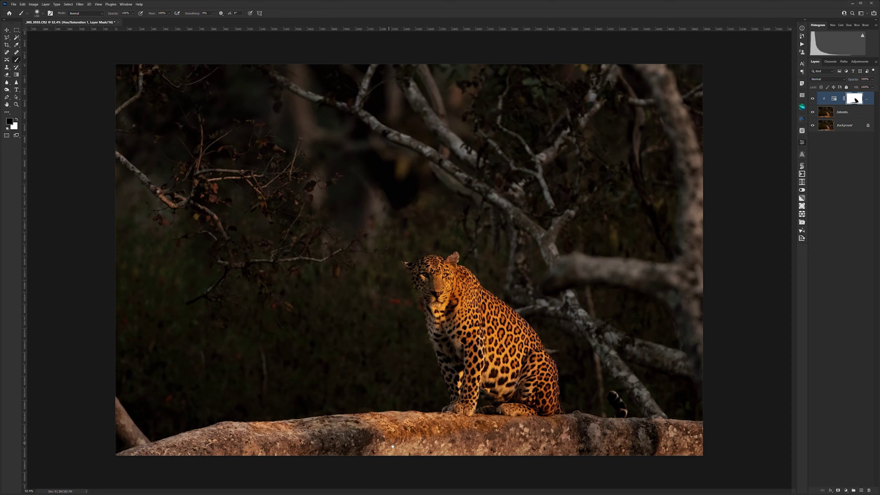
# Paint the log under the leopard back to full saturation on the mask.
pyautogui.moveTo(392, 446)
pyautogui.mouseDown()
pyautogui.moveTo(614, 457)
pyautogui.moveTo(593, 425)
pyautogui.moveTo(726, 450)
pyautogui.moveTo(249, 422)
pyautogui.moveTo(361, 446)
pyautogui.moveTo(225, 445)
pyautogui.moveTo(761, 424)
pyautogui.mouseUp()
pyautogui.click(834, 98)
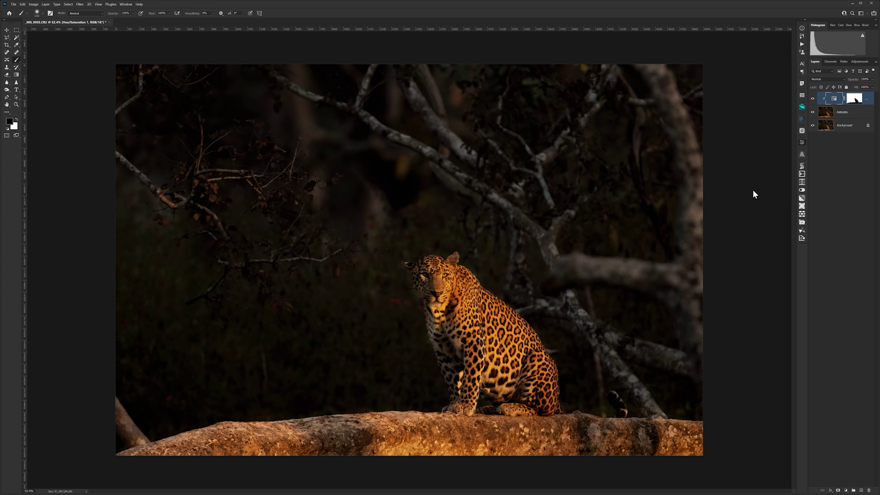
pyautogui.scroll(-2, 429, 269)
pyautogui.scroll(5, 429, 269)
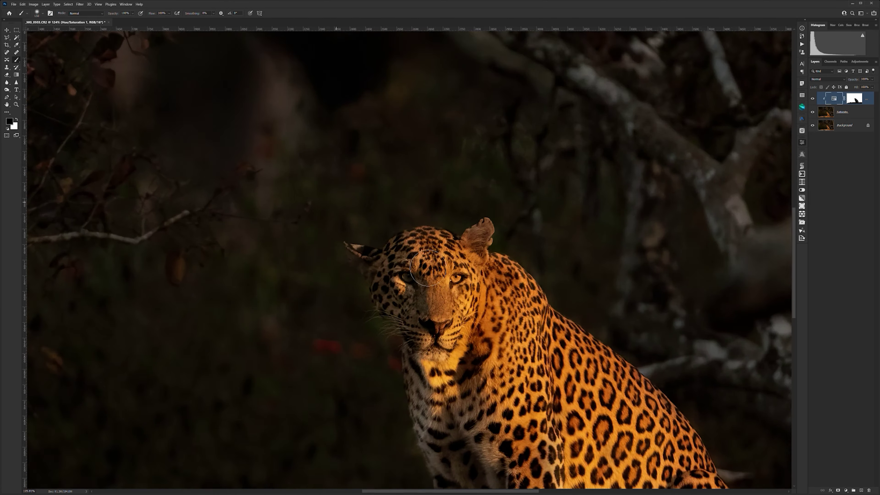
# Zoom in on the leopard's head and set a smaller white brush on the mask.
pyautogui.hotkey('ctrl', '+')
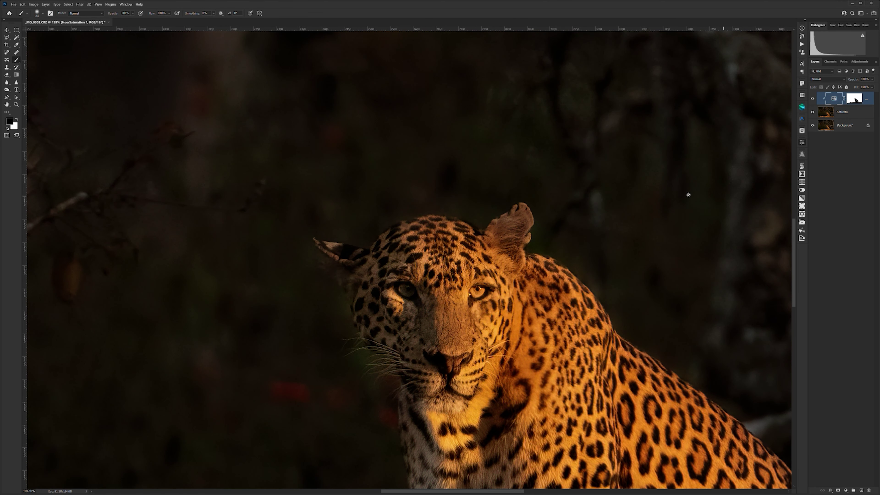
pyautogui.click(852, 99)
pyautogui.press('[')
pyautogui.press('[')
pyautogui.press('[')
pyautogui.press('x')
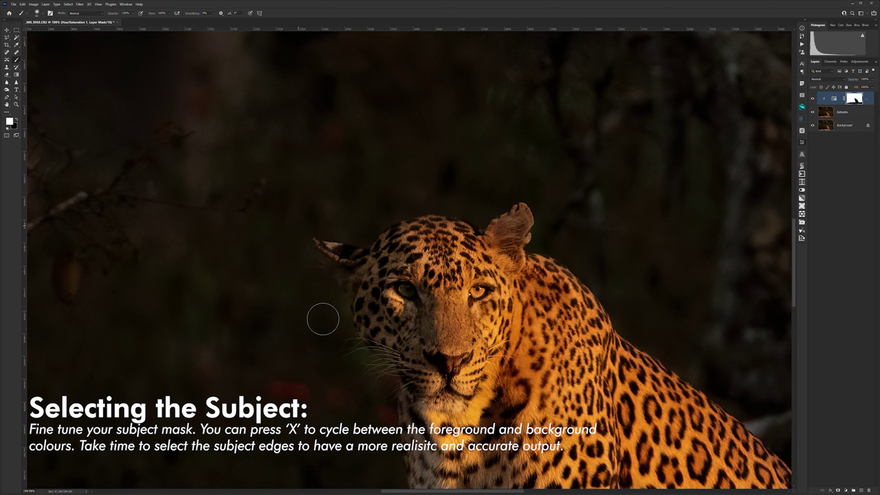
pyautogui.scroll(-5, 381, 388)
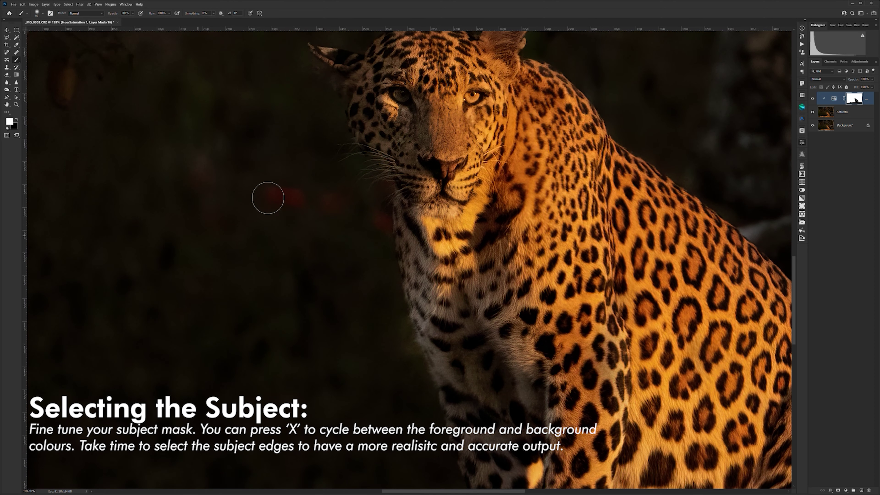
pyautogui.scroll(-10, 381, 259)
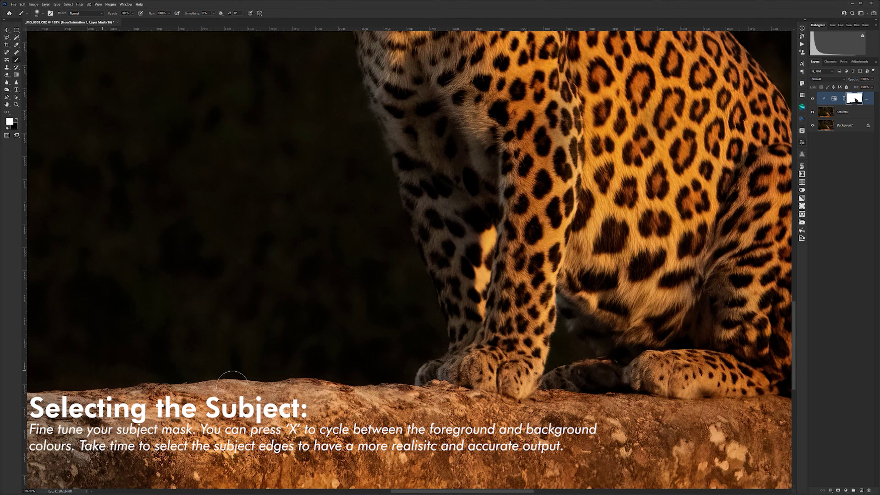
# Paint the mask along the log's top edge and the background beside the tail.
pyautogui.moveTo(251, 336); pyautogui.dragTo(687, 299)
pyautogui.hscroll(-5, 688, 298)
pyautogui.moveTo(314, 368); pyautogui.dragTo(651, 350)
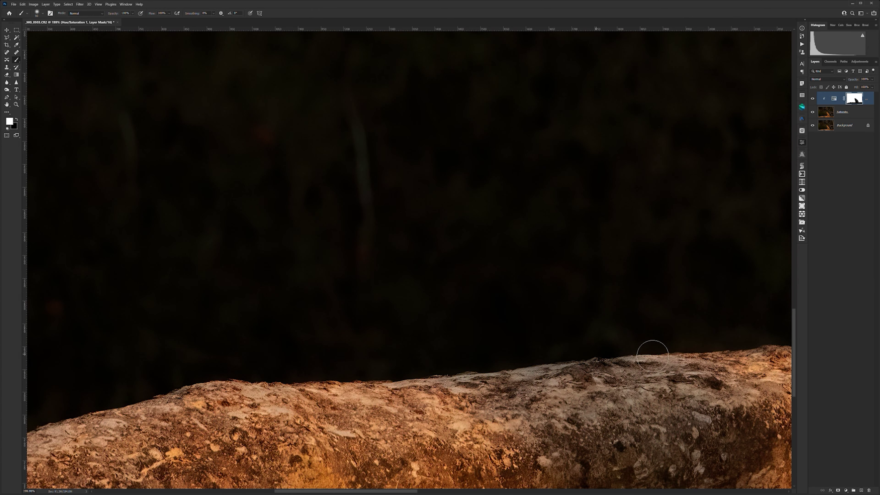
pyautogui.hscroll(-10, 695, 279)
pyautogui.moveTo(695, 279); pyautogui.dragTo(703, 272)
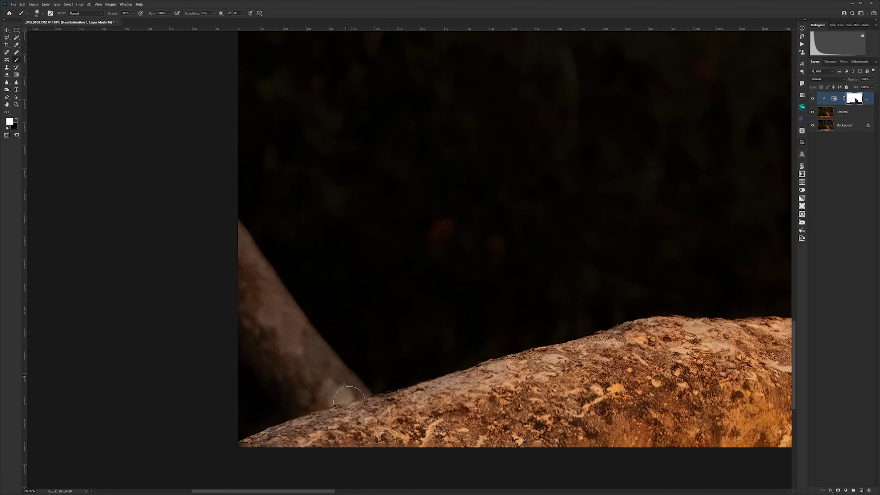
pyautogui.hscroll(10, 573, 288)
pyautogui.hscroll(10, 323, 324)
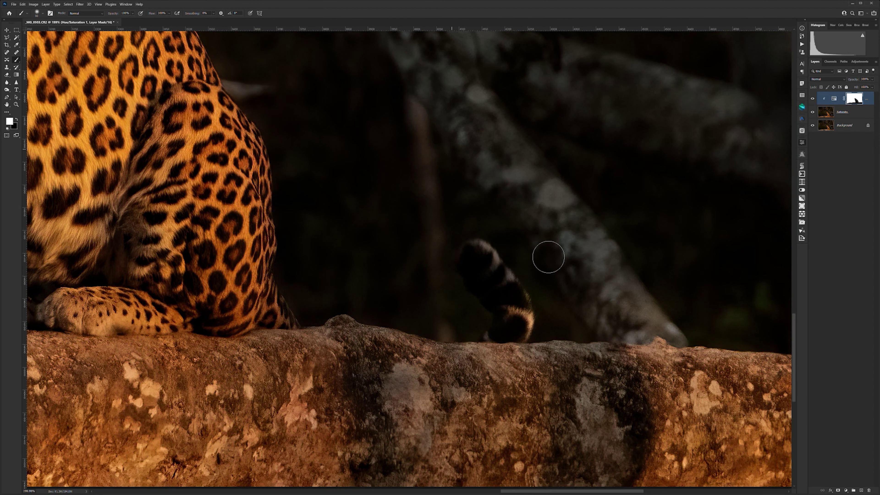
pyautogui.moveTo(599, 322); pyautogui.dragTo(637, 336)
pyautogui.hscroll(10, 720, 333)
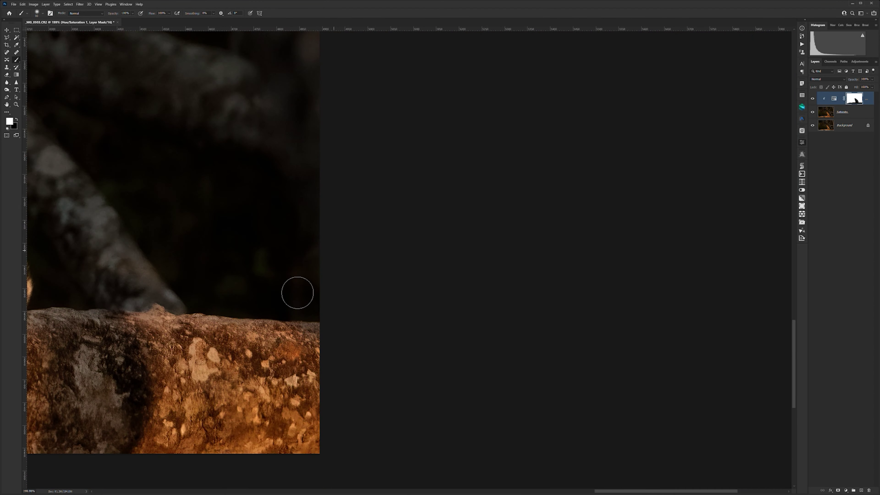
# Review the leopard's lower body and tail, swap colours, and target the Hue/Saturation adjustment.
pyautogui.hotkey('ctrl', '0')
pyautogui.scroll(5, 487, 315)
pyautogui.scroll(2, 394, 291)
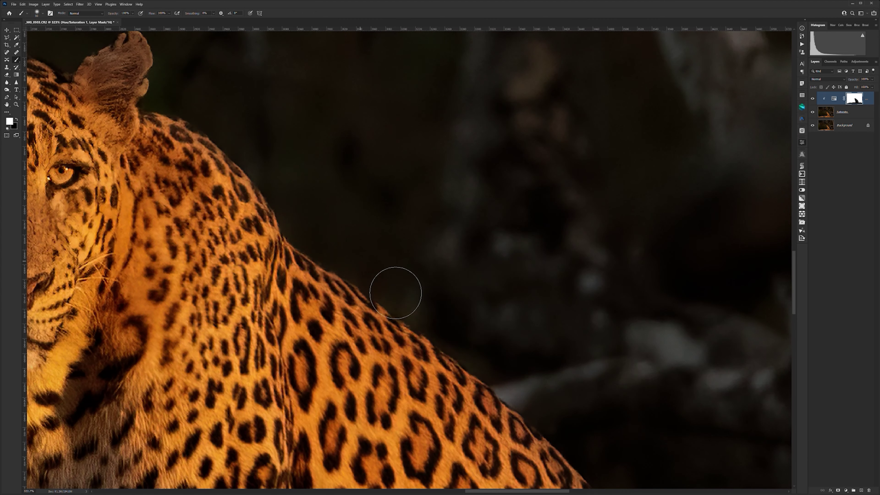
pyautogui.scroll(-4, 387, 255)
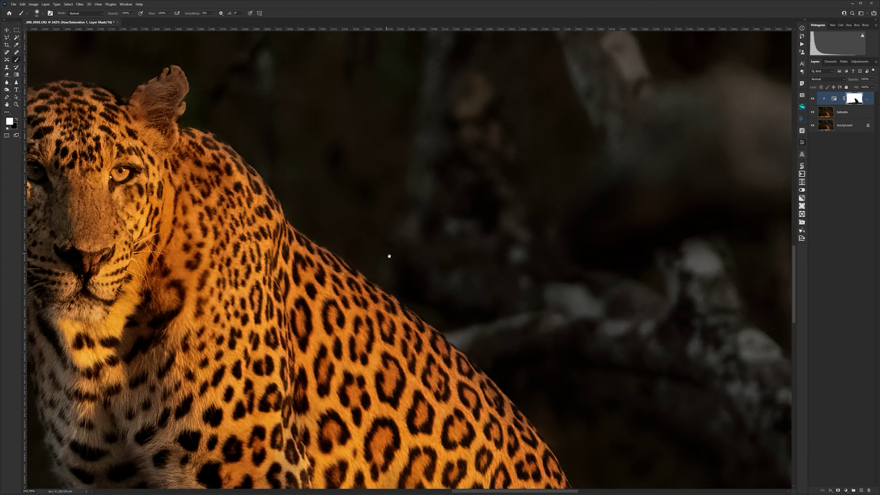
pyautogui.scroll(3, 248, 164)
pyautogui.moveTo(373, 338); pyautogui.dragTo(350, 222)
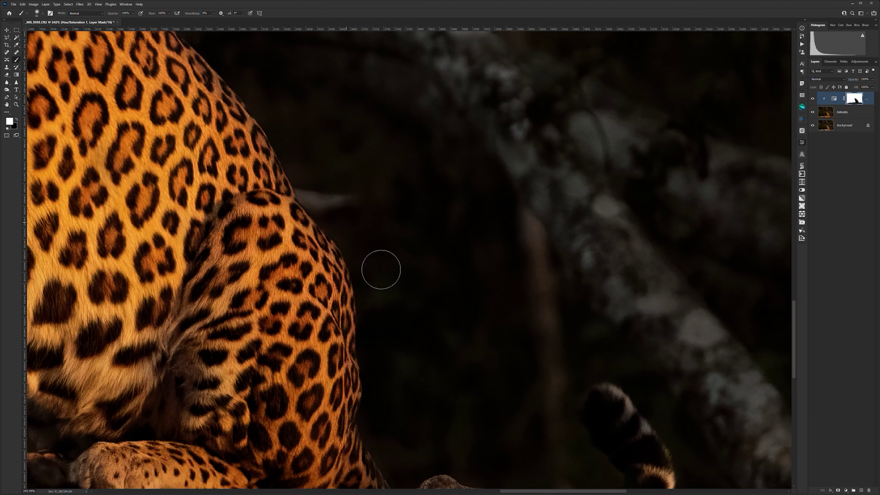
pyautogui.press('x')
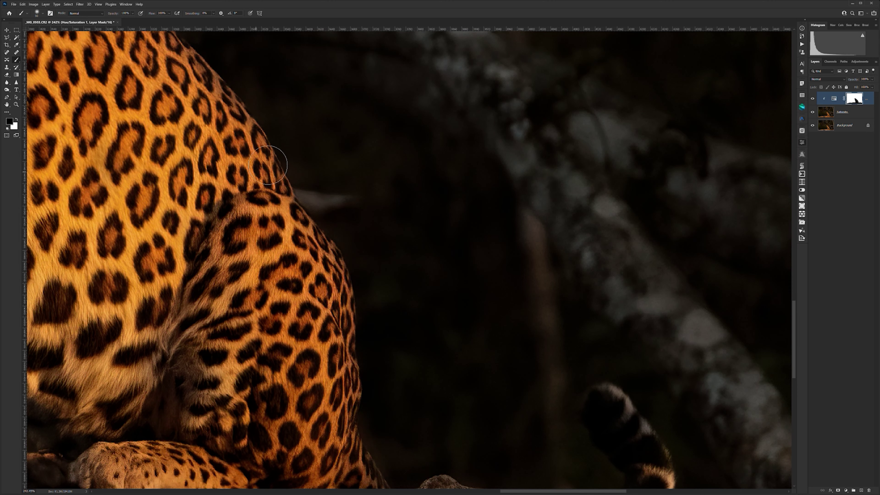
pyautogui.scroll(-3, 284, 251)
pyautogui.hotkey('ctrl', '0')
pyautogui.click(831, 100)
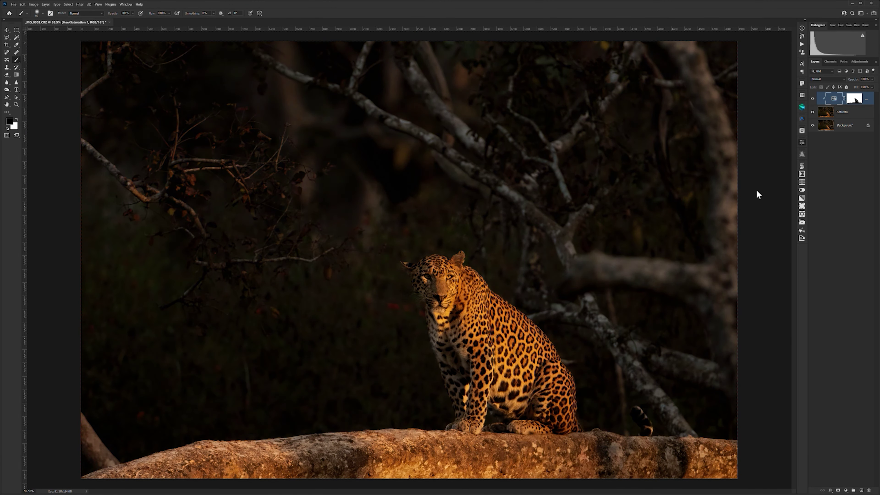
# Activate the Background and Saturato layers and fit the whole photo on screen.
pyautogui.scroll(-1, 653, 273)
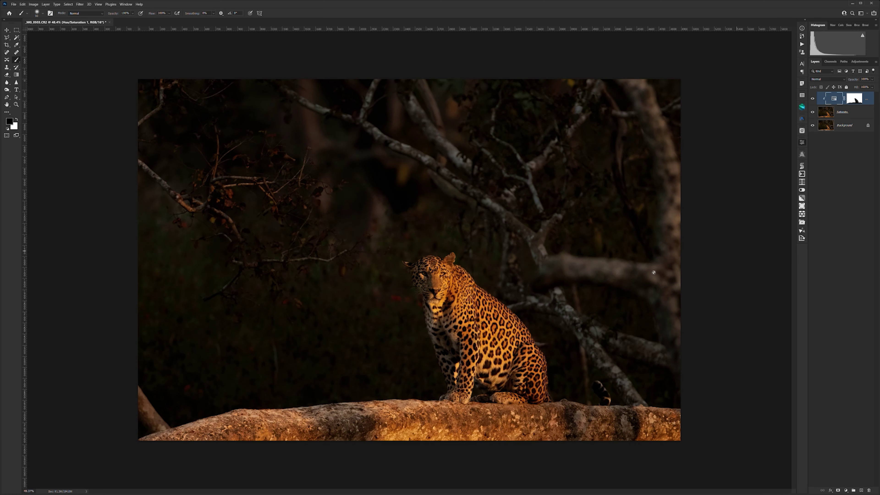
pyautogui.click(7, 31)
pyautogui.scroll(-1, 782, 141)
pyautogui.hotkey('ctrl', '0')
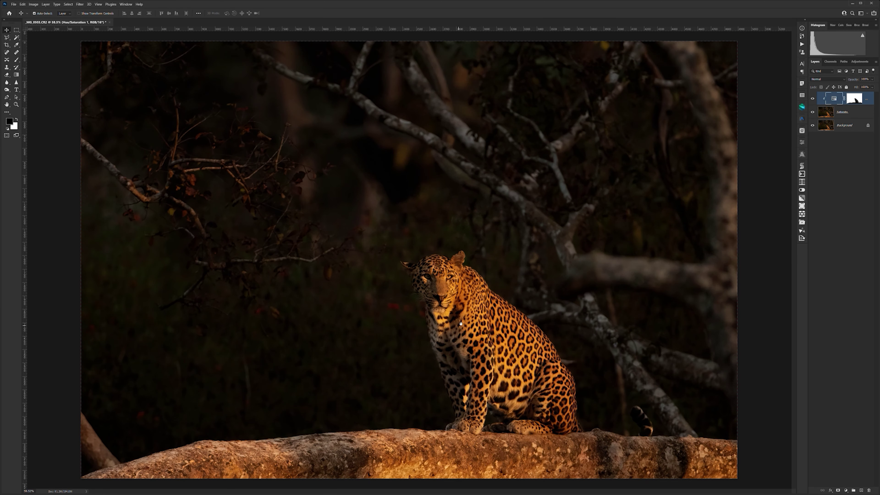
pyautogui.hotkey('alt', ',')
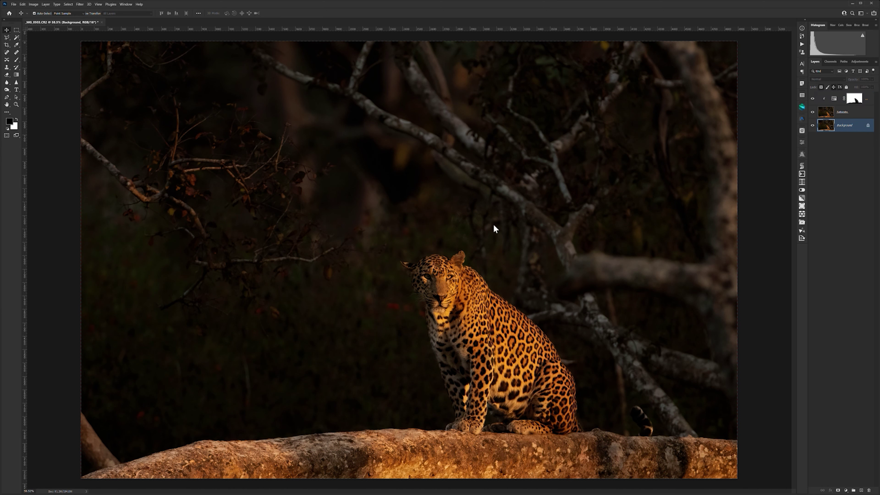
pyautogui.hotkey('alt', ']')
pyautogui.press('i')
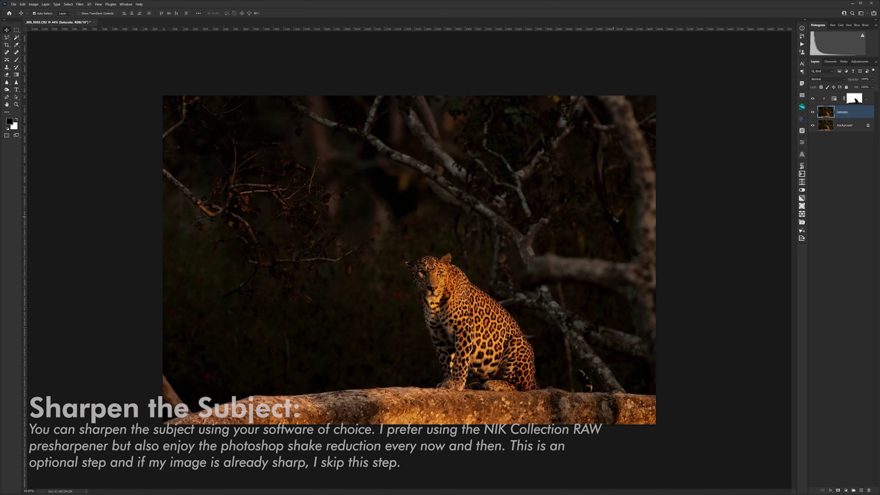
pyautogui.scroll(5, 440, 311)
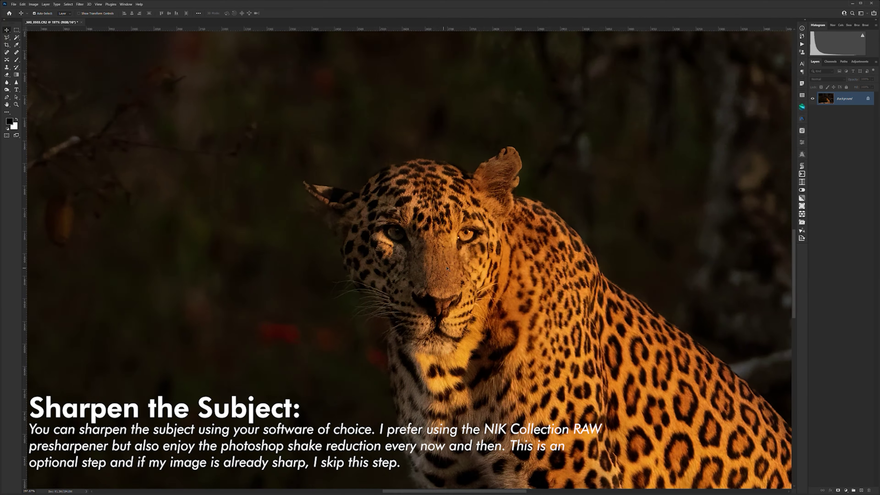
pyautogui.hotkey('ctrl', '0')
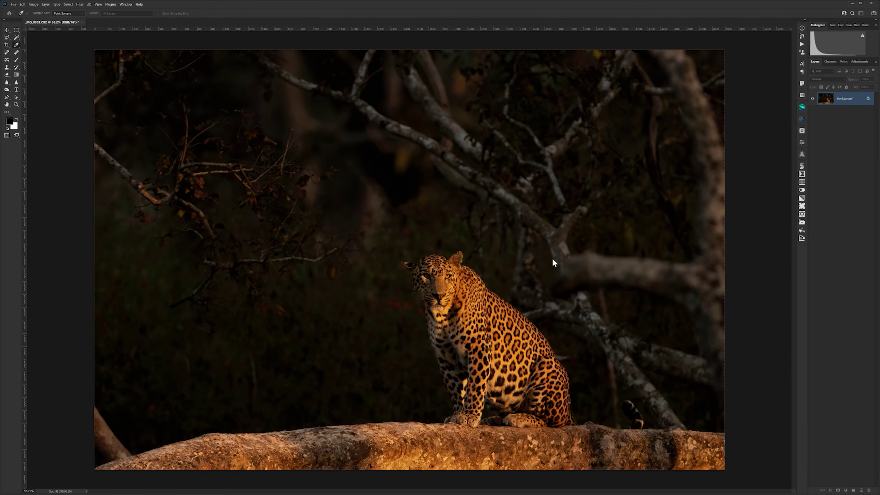
pyautogui.press('v')
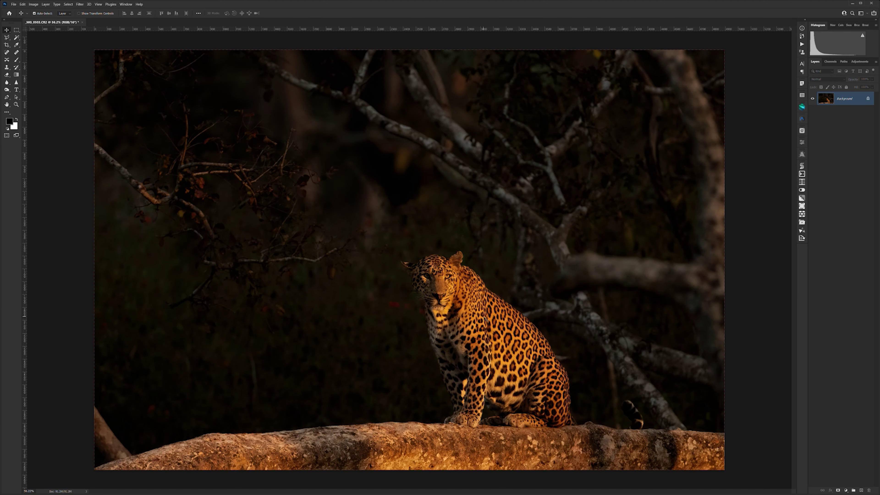